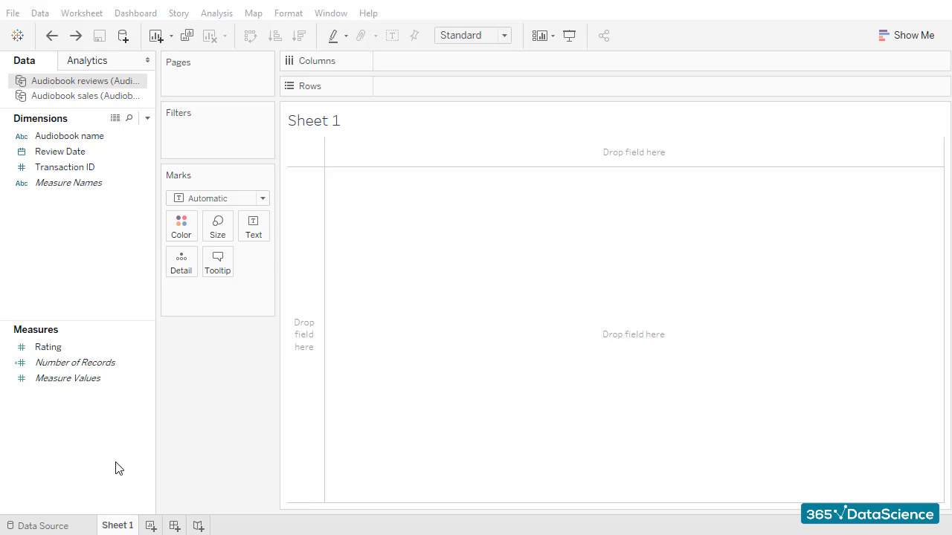
- Rename the worksheet tab from Sheet 1 to Chart 1
double_click(117, 526)
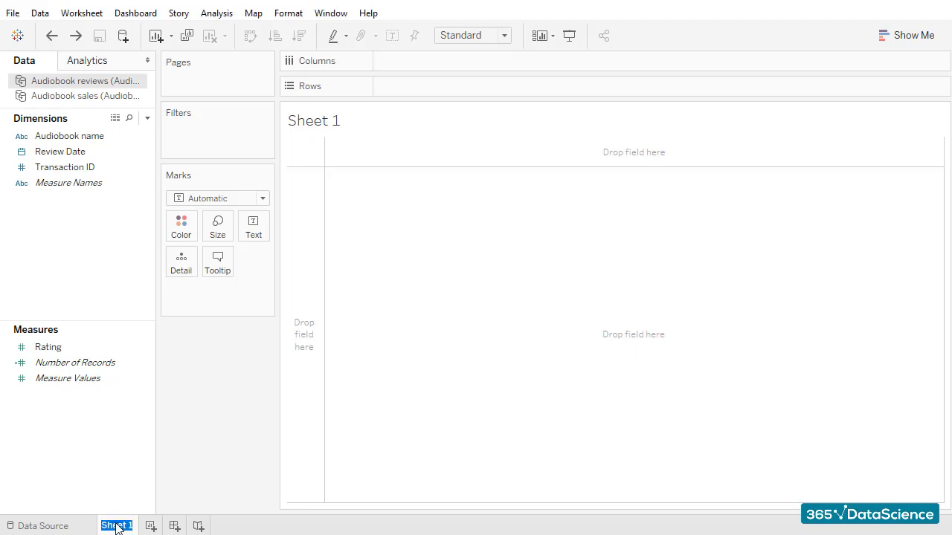
type("Chart 1")
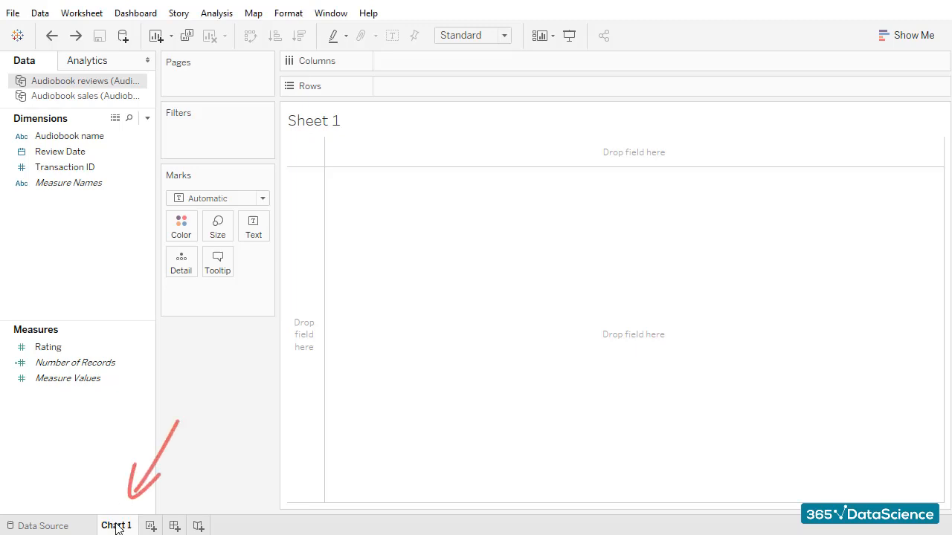
key("Return")
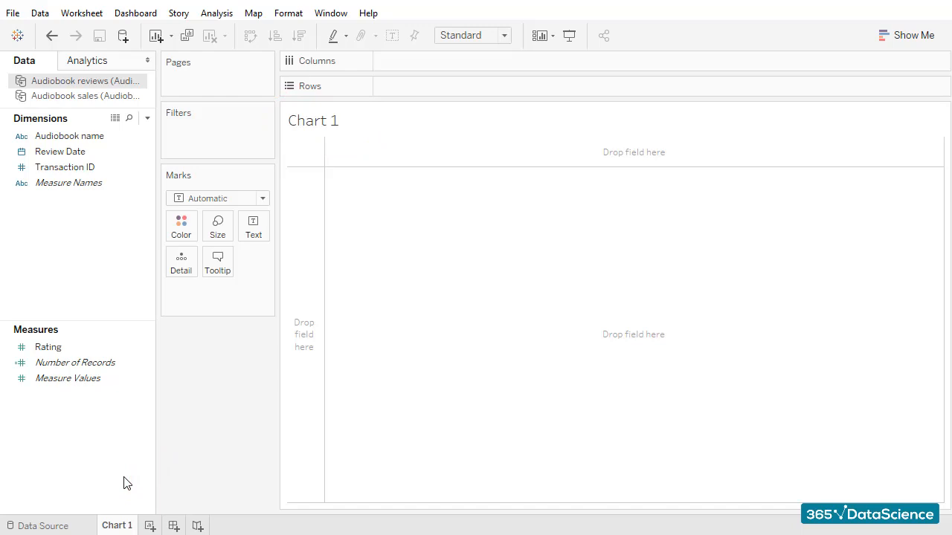
- Place Review Date on Columns as a continuous month axis, Feb 2017 to Feb 2018
left_click_drag(61, 152, 399, 66)
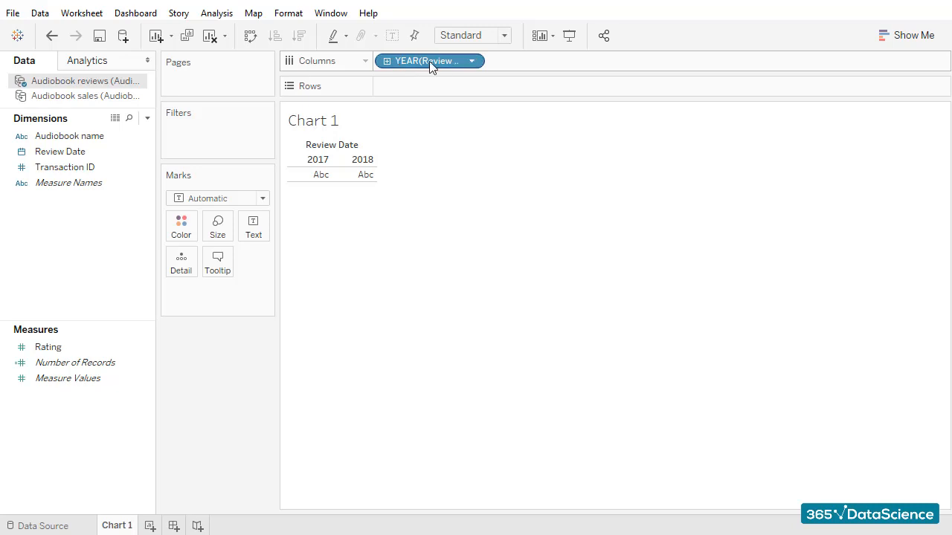
left_click(475, 61)
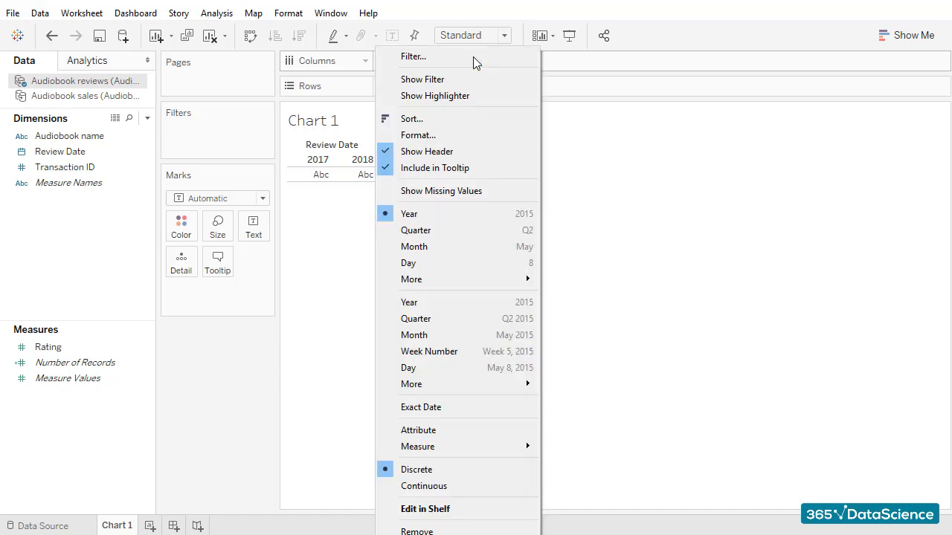
left_click(449, 339)
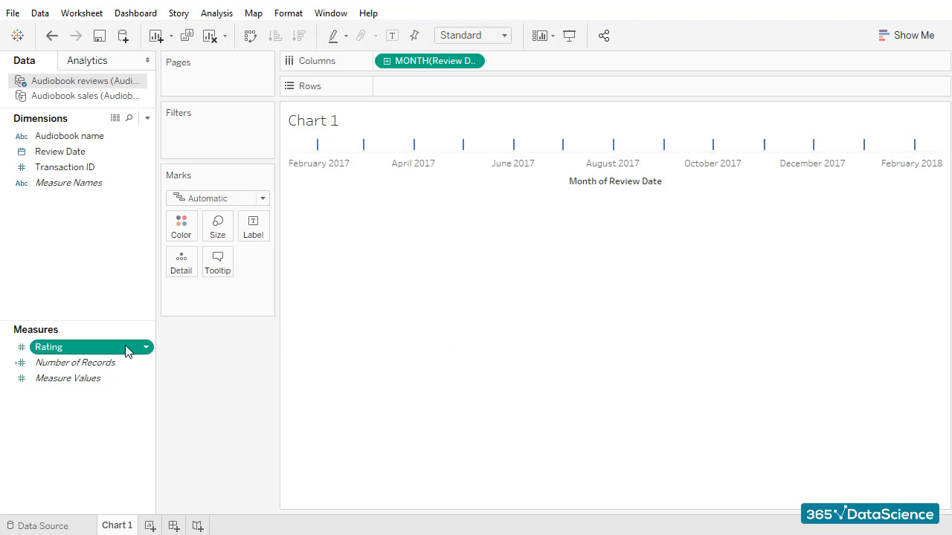
- Place Rating on Rows and aggregate it as Count to plot monthly rating counts
left_click_drag(48, 348, 416, 90)
left_click(473, 88)
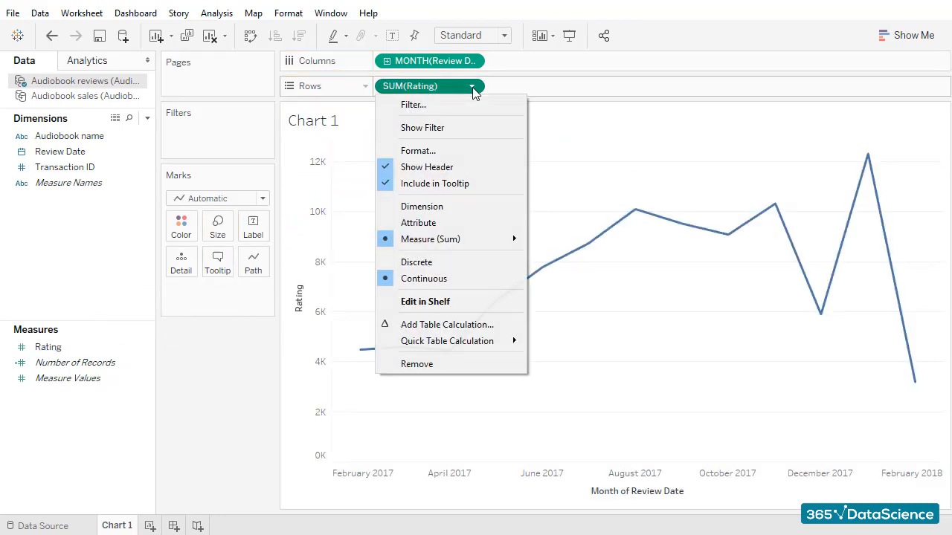
mouse_move(430, 238)
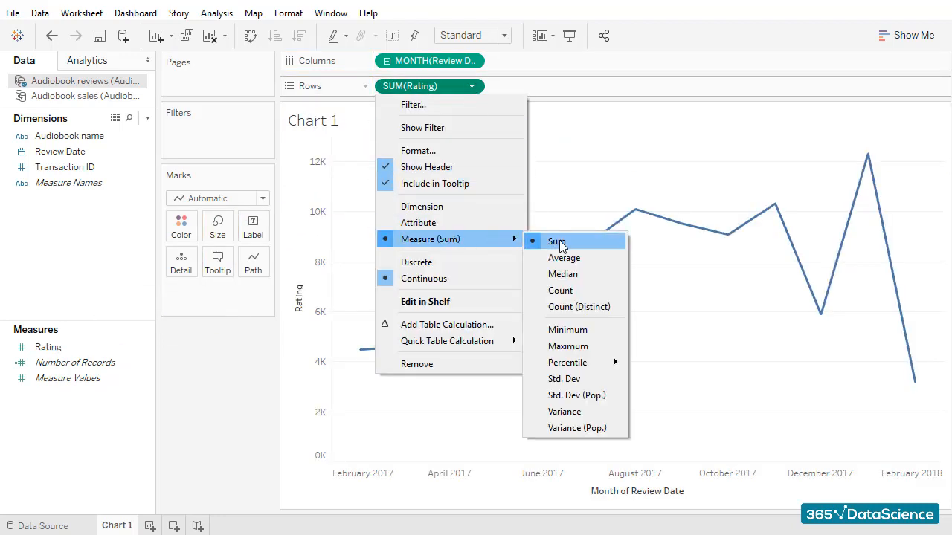
left_click(561, 291)
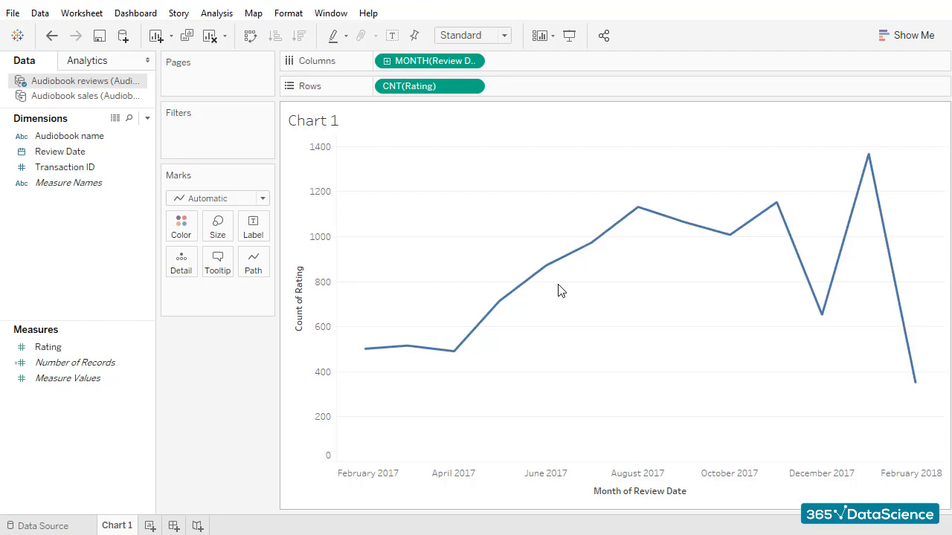
left_click(49, 347)
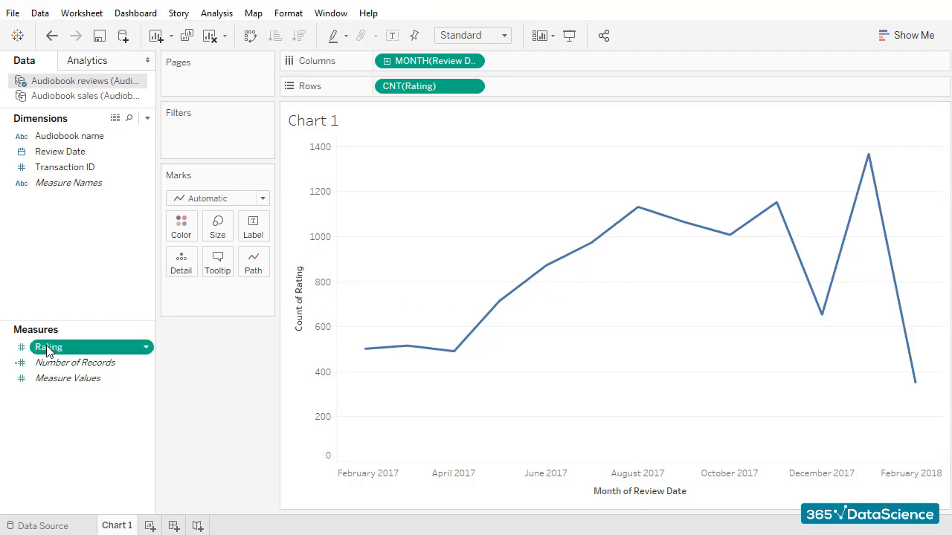
- Add Rating on a right-hand dual axis aggregated as Average
left_click_drag(48, 347, 943, 331)
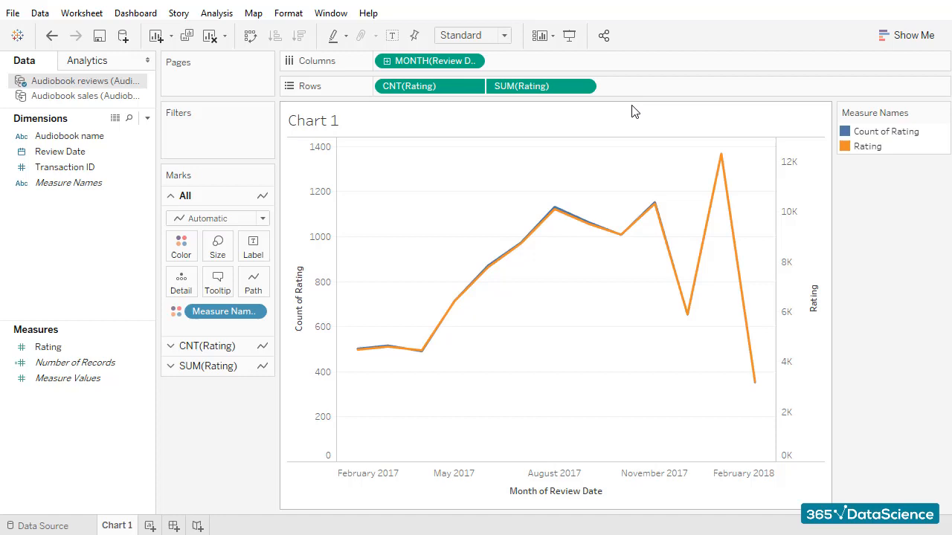
left_click(583, 86)
mouse_move(541, 239)
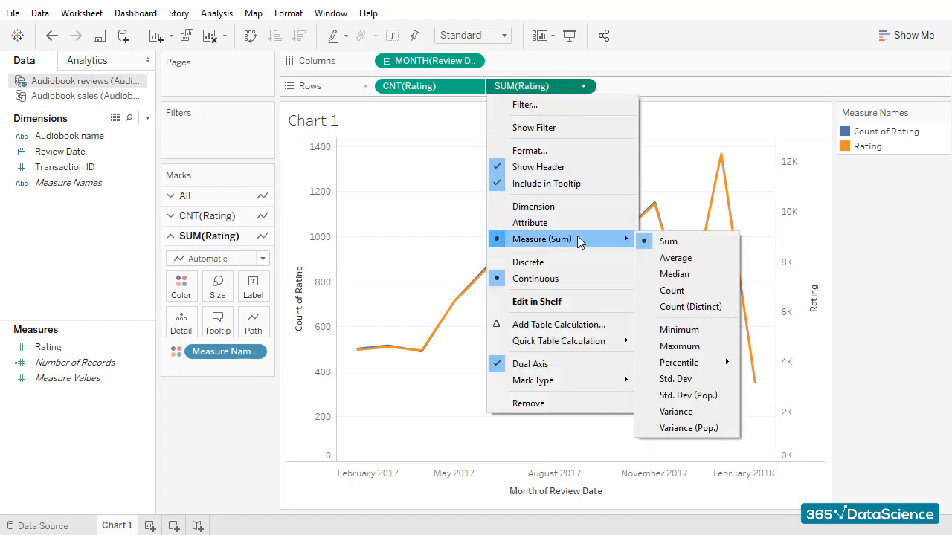
left_click(684, 259)
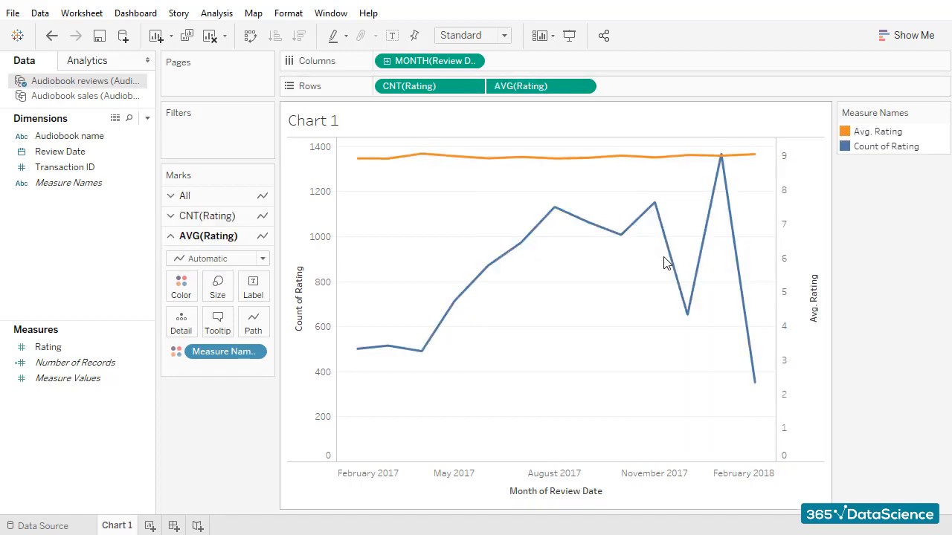
- Set both the AVG(Rating) and CNT(Rating) mark types to Area
left_click(263, 258)
left_click(197, 320)
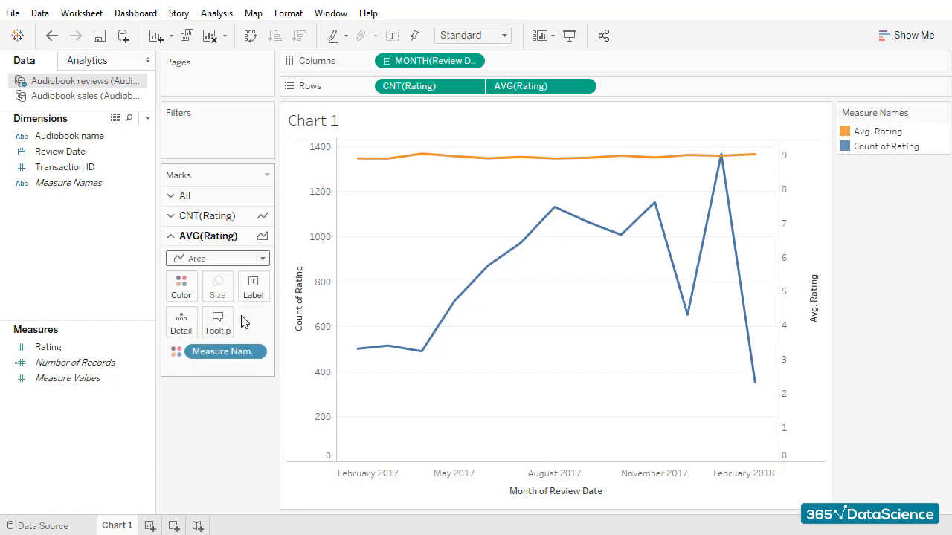
left_click(207, 216)
left_click(263, 238)
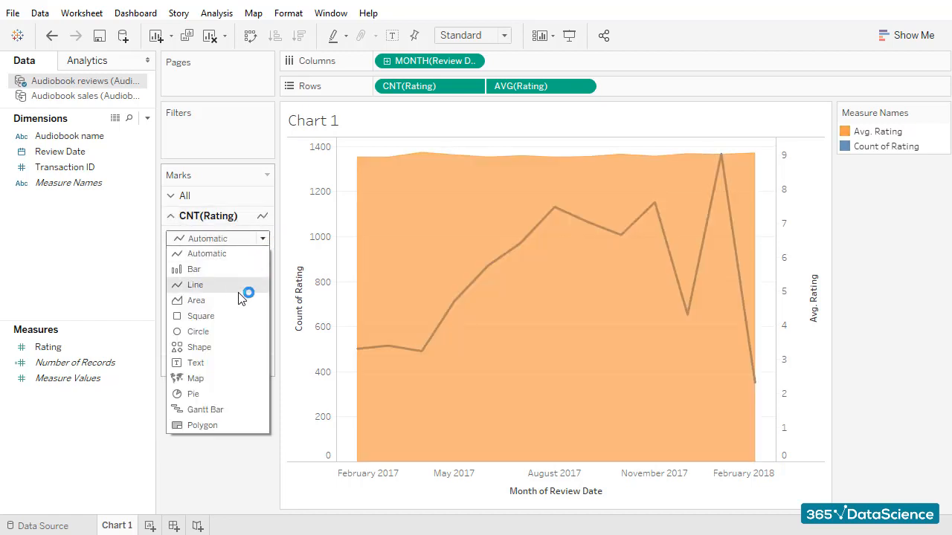
left_click(196, 300)
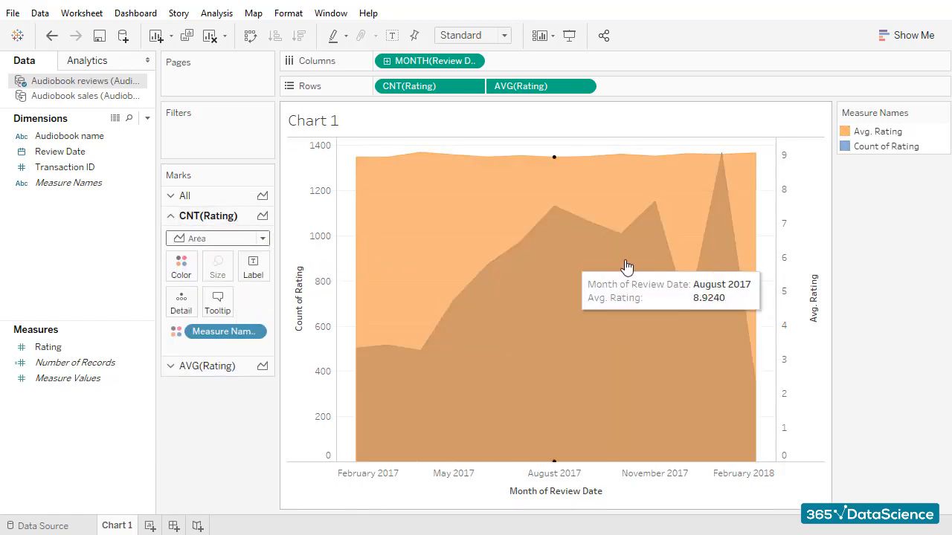
left_click(781, 253)
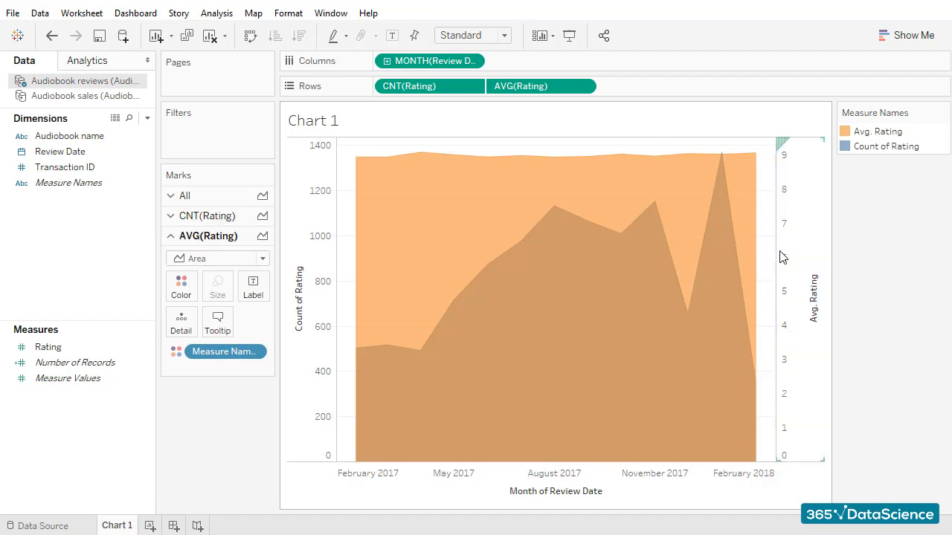
left_click(787, 255)
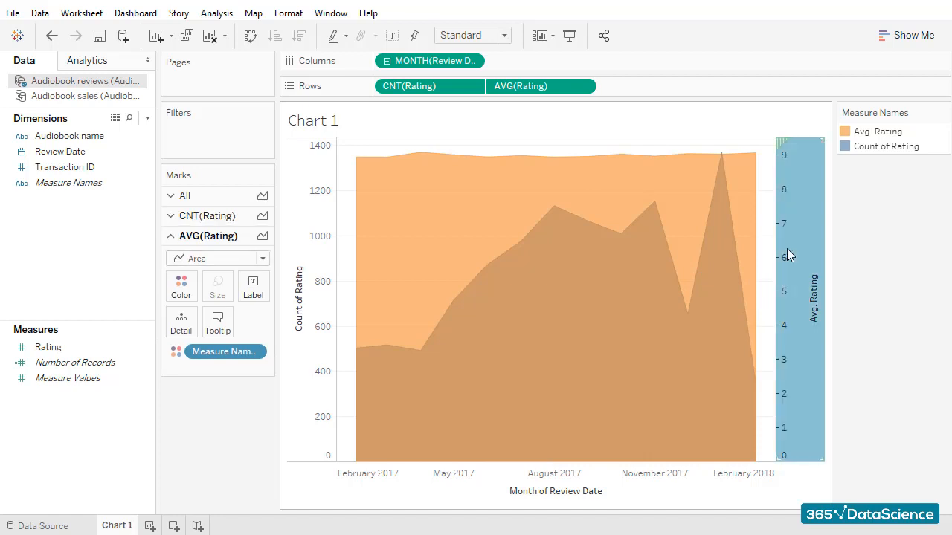
- Fix the Avg. Rating axis range, starting at 8 and ending at 10
double_click(786, 254)
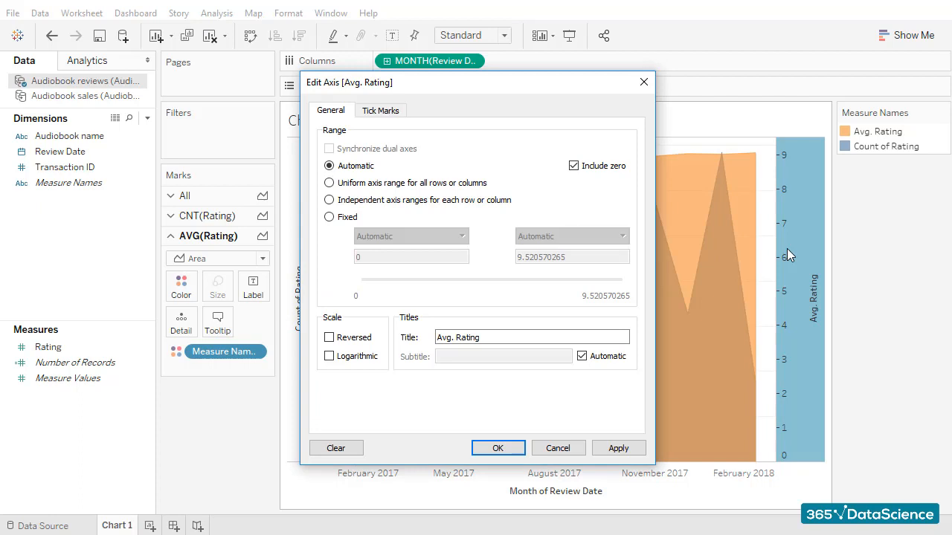
left_click(328, 217)
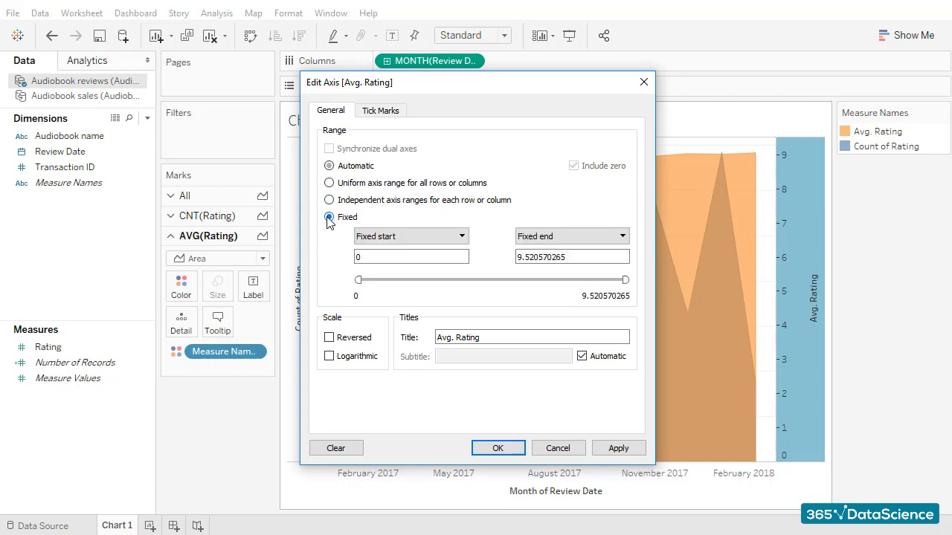
double_click(358, 257)
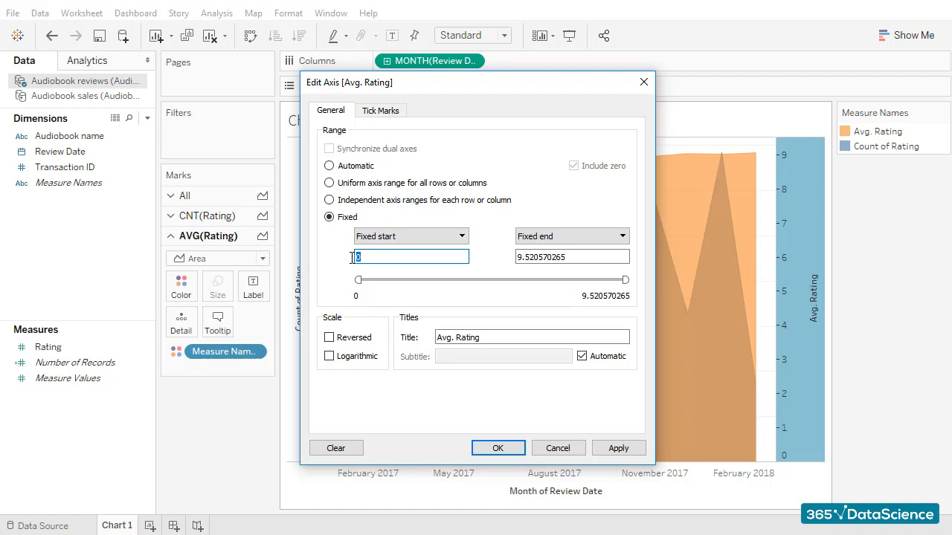
type("8")
key("Tab")
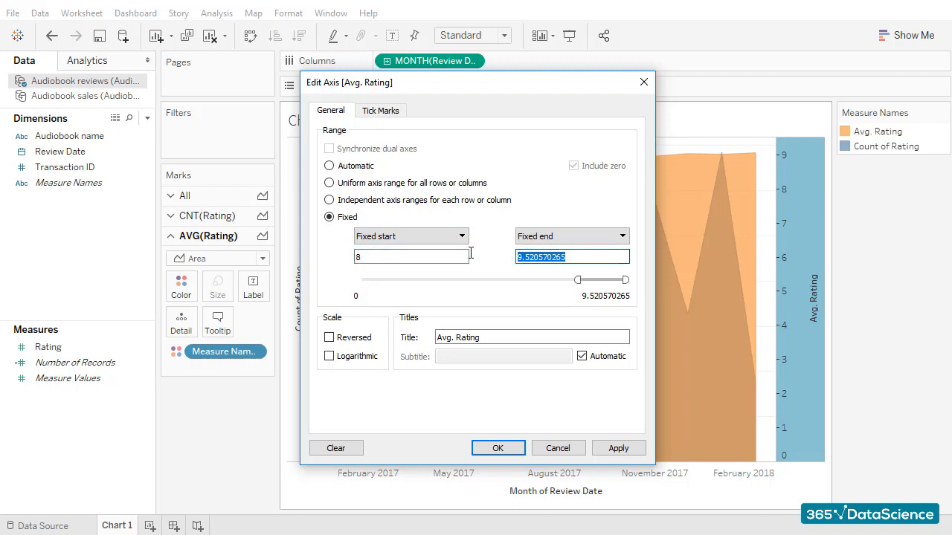
type("10")
left_click(497, 448)
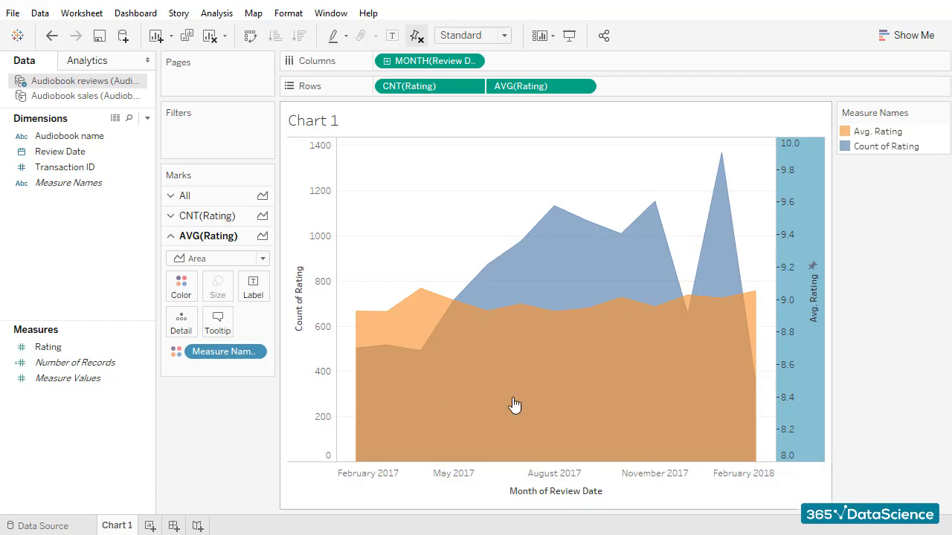
- Raise the Avg. Rating axis fixed end from 10 to 12
double_click(813, 378)
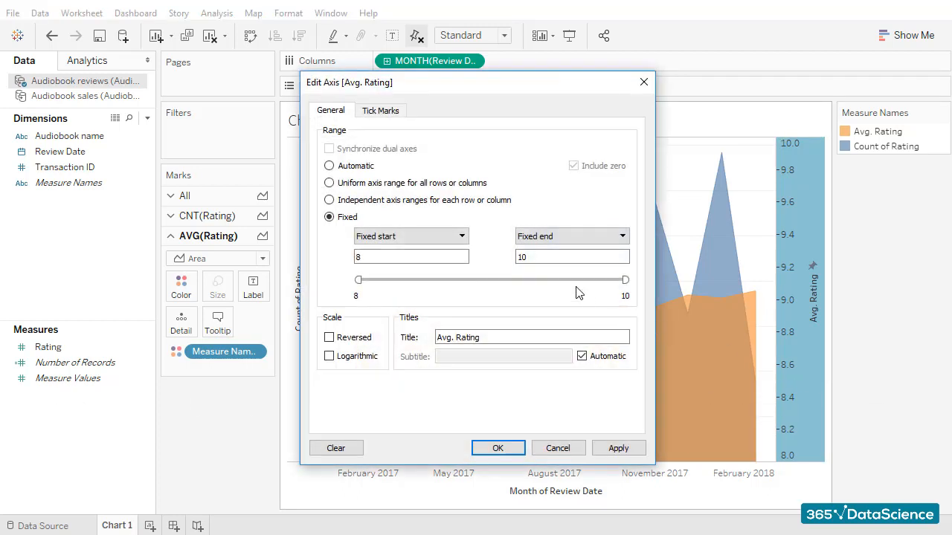
left_click(555, 257)
key("BackSpace")
type("2")
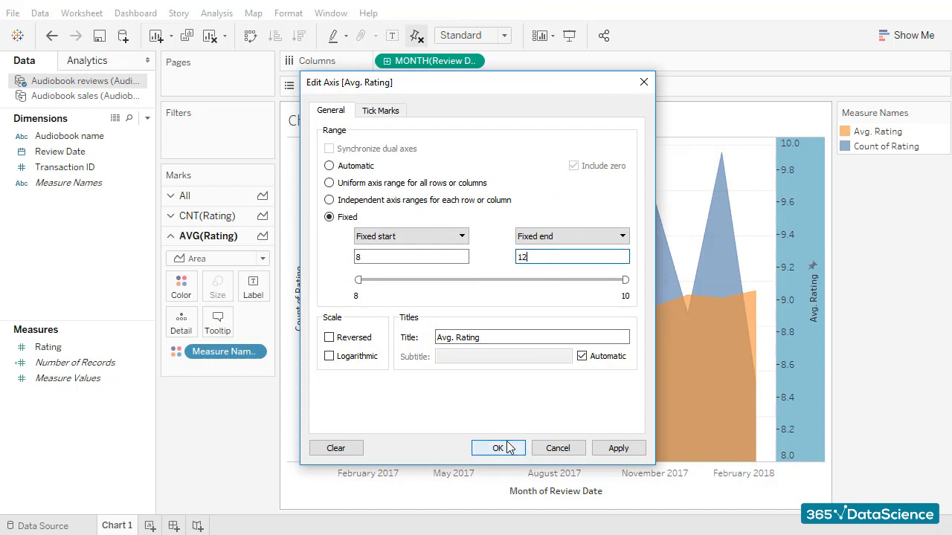
left_click(498, 447)
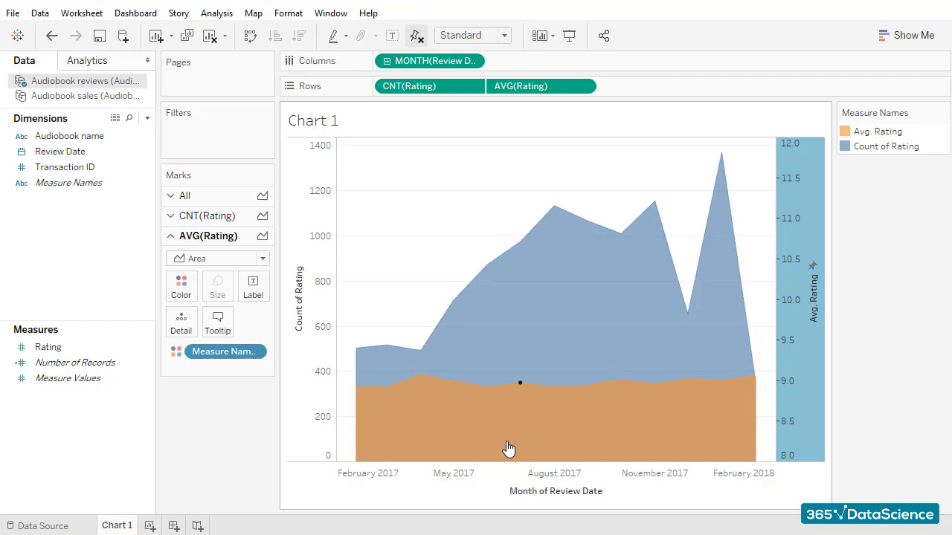
- Assign the yellow colour to the Avg. Rating measure via Edit Colors
left_click(508, 448)
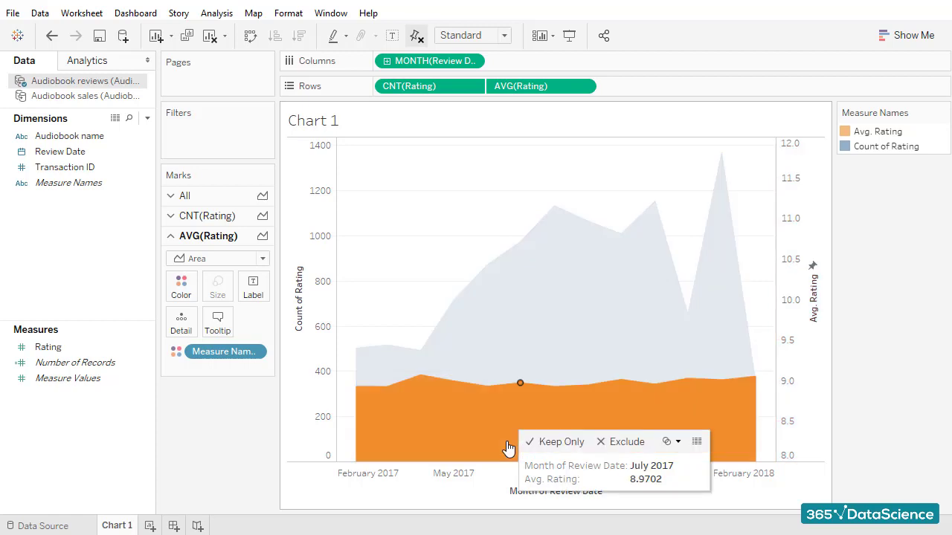
left_click(192, 288)
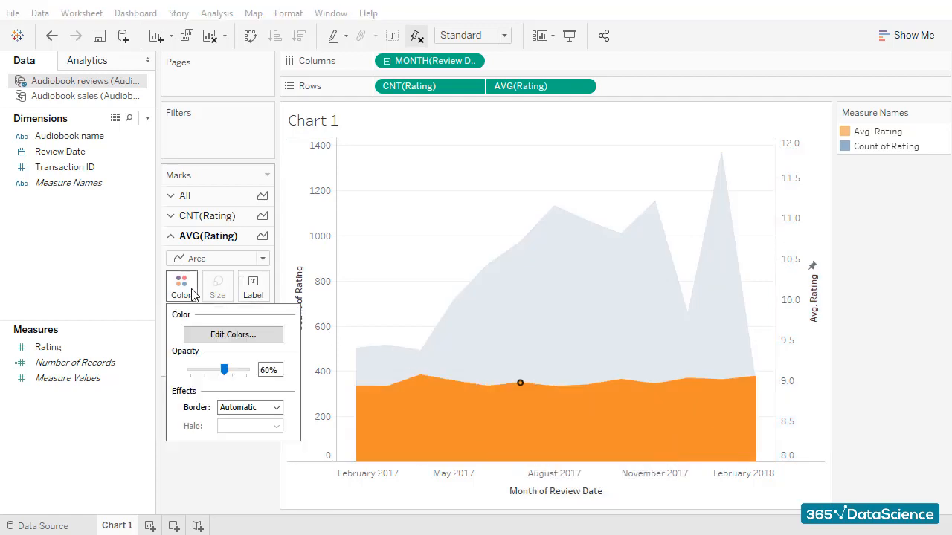
left_click(213, 341)
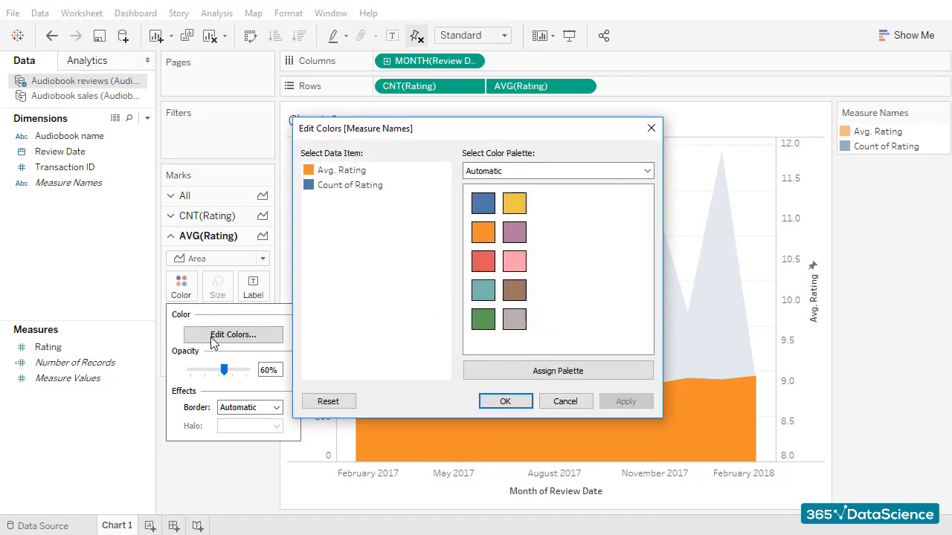
left_click(310, 174)
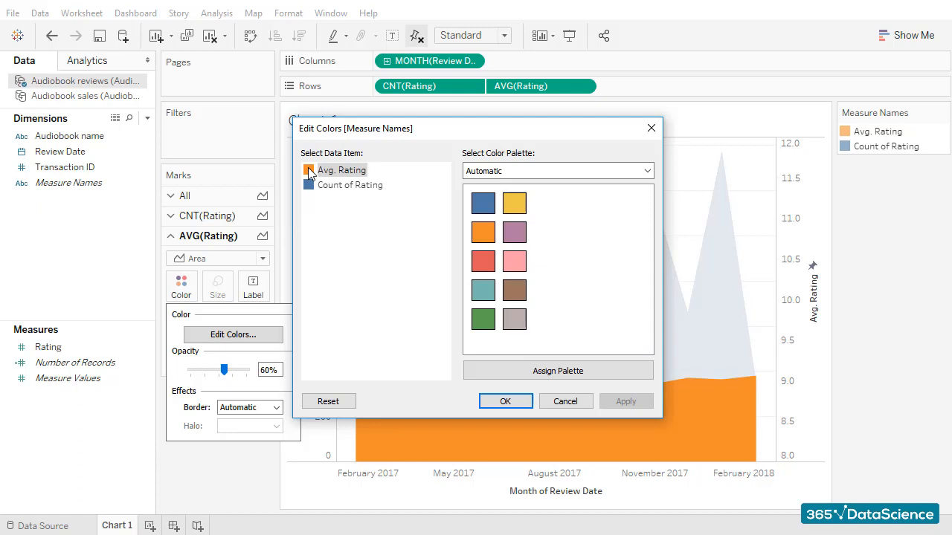
left_click(514, 203)
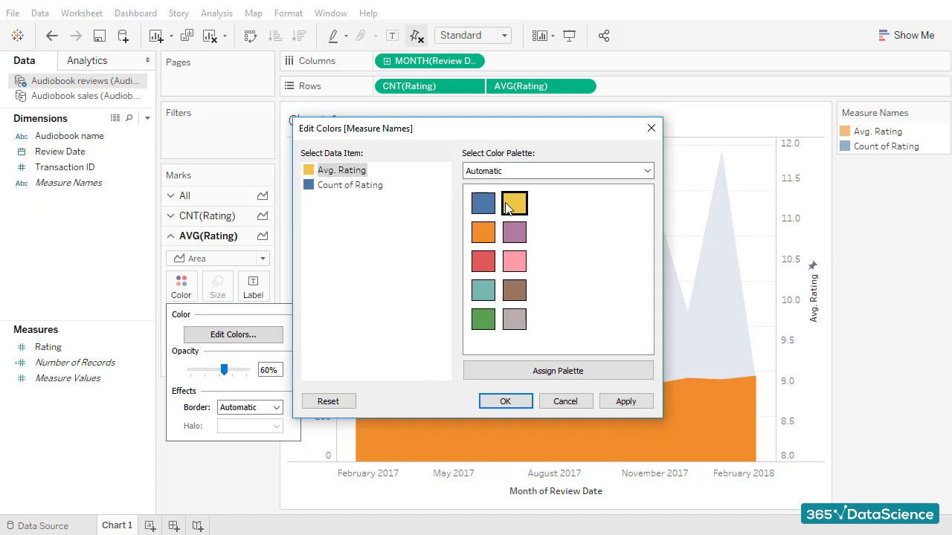
left_click(505, 401)
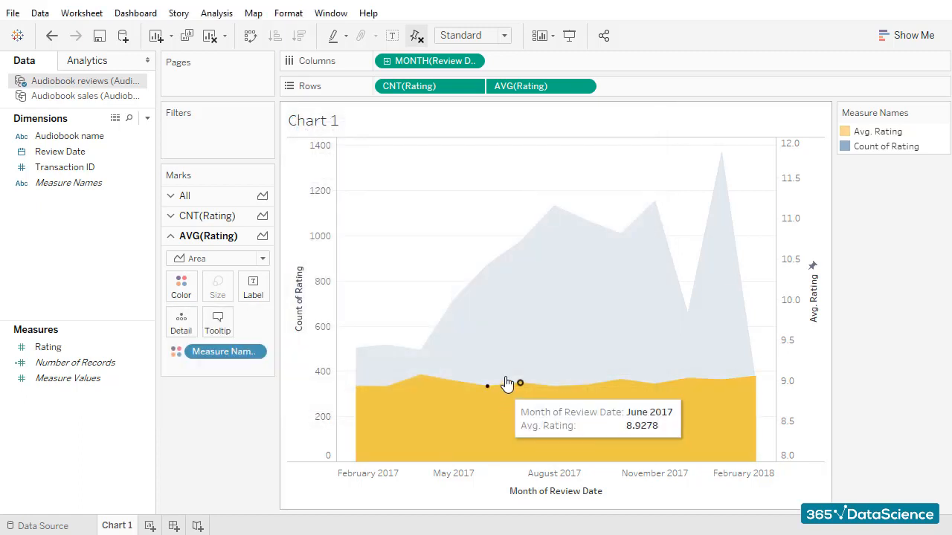
- Set colour opacity to 100% for both the CNT(Rating) and AVG(Rating) areas
left_click(481, 301)
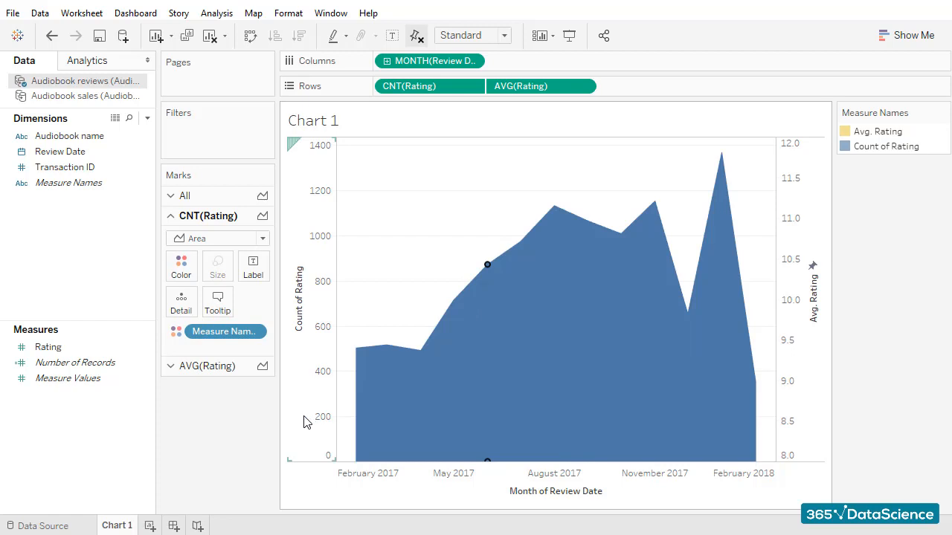
left_click(254, 415)
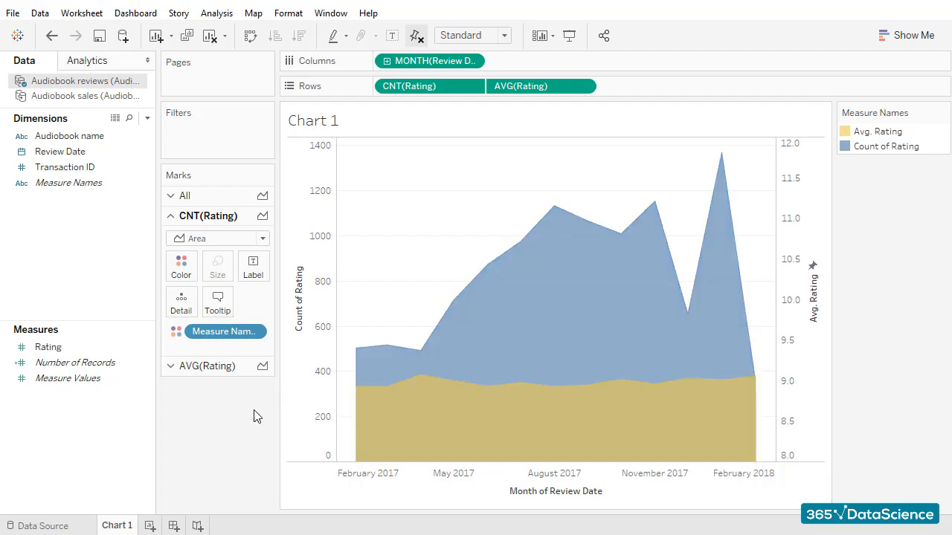
left_click(181, 266)
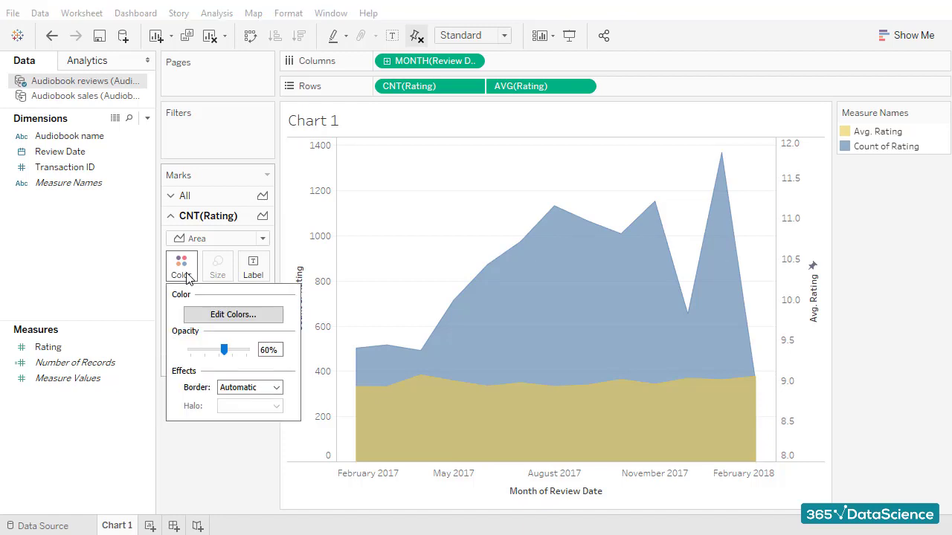
left_click(250, 350)
left_click(392, 414)
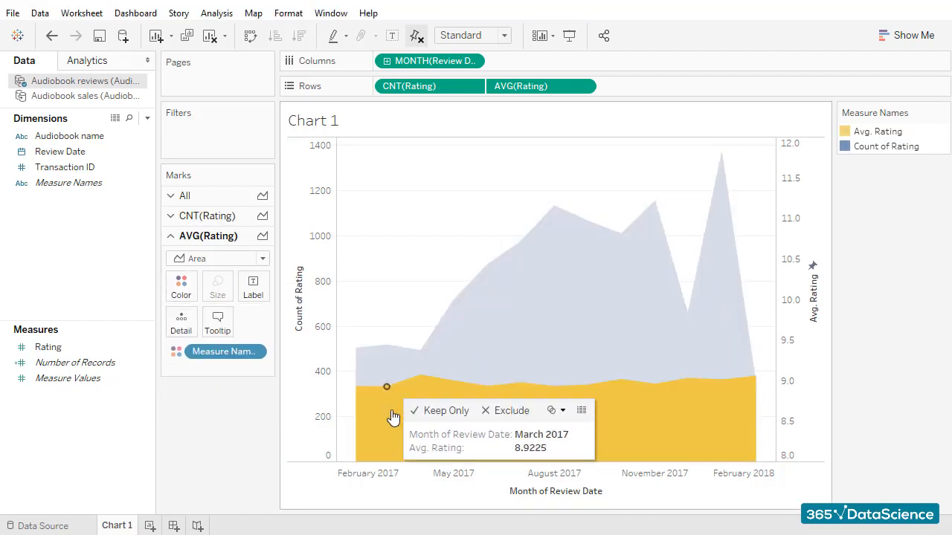
left_click(181, 286)
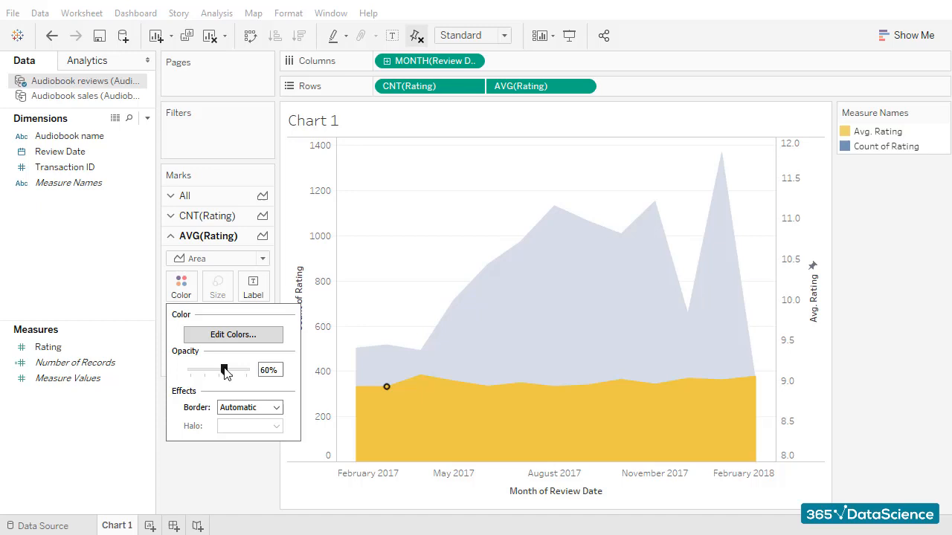
left_click_drag(228, 367, 252, 367)
left_click(303, 455)
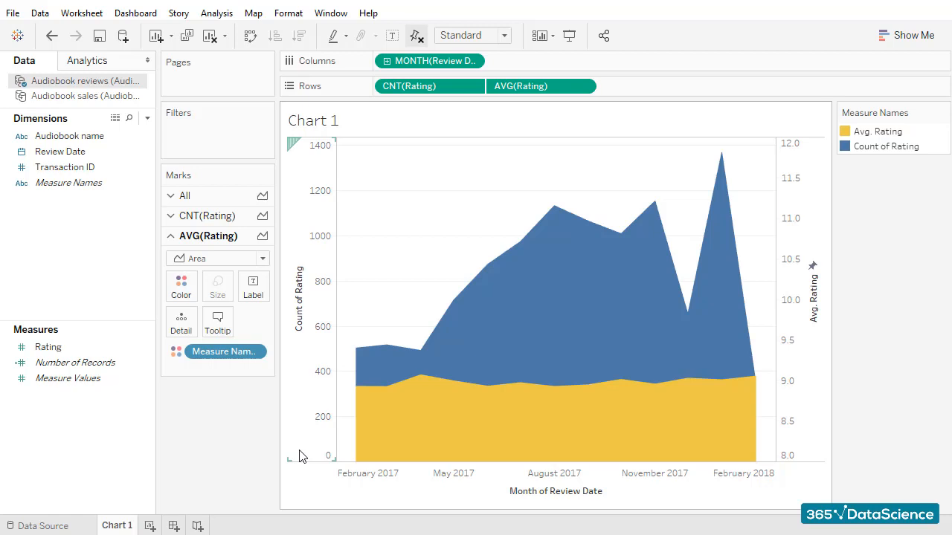
- Retitle the Count of Rating axis to 'Number of Ratings'
double_click(298, 331)
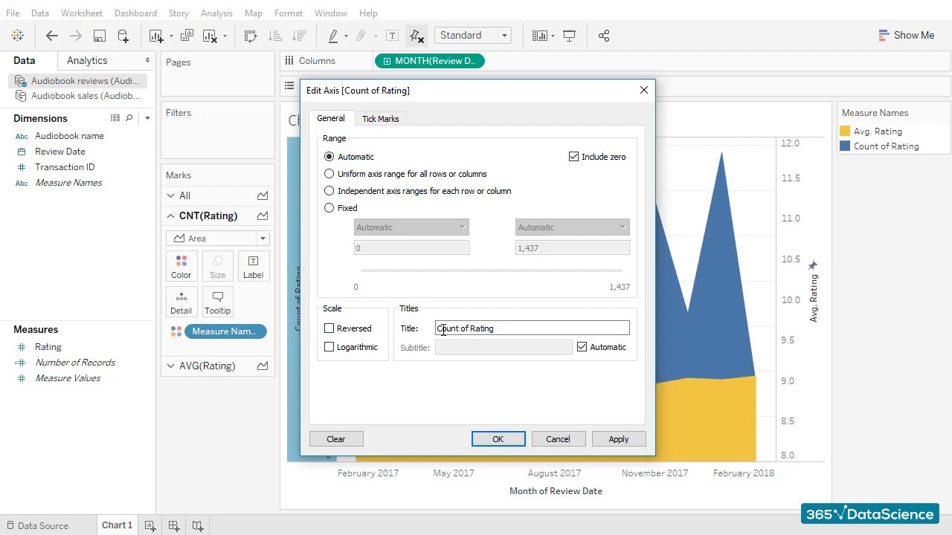
left_click_drag(497, 329, 409, 329)
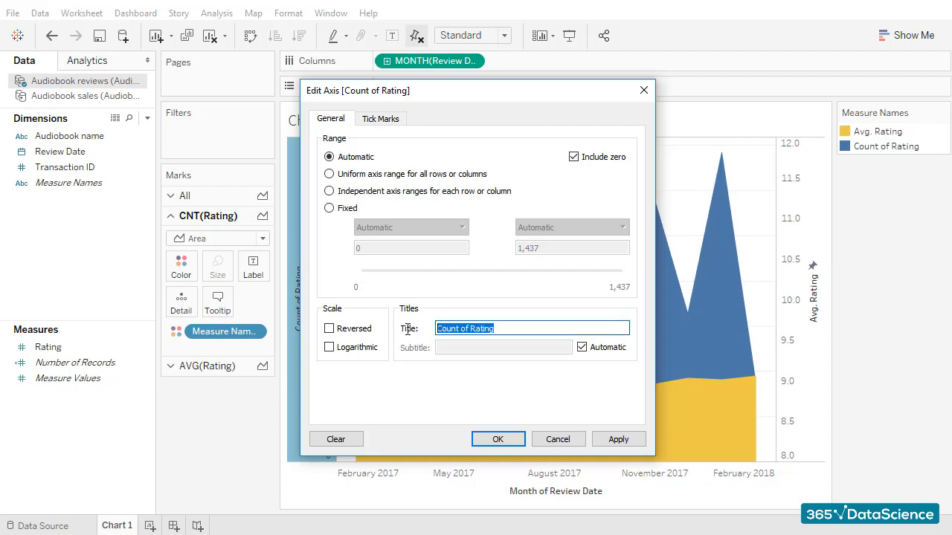
type("Number of")
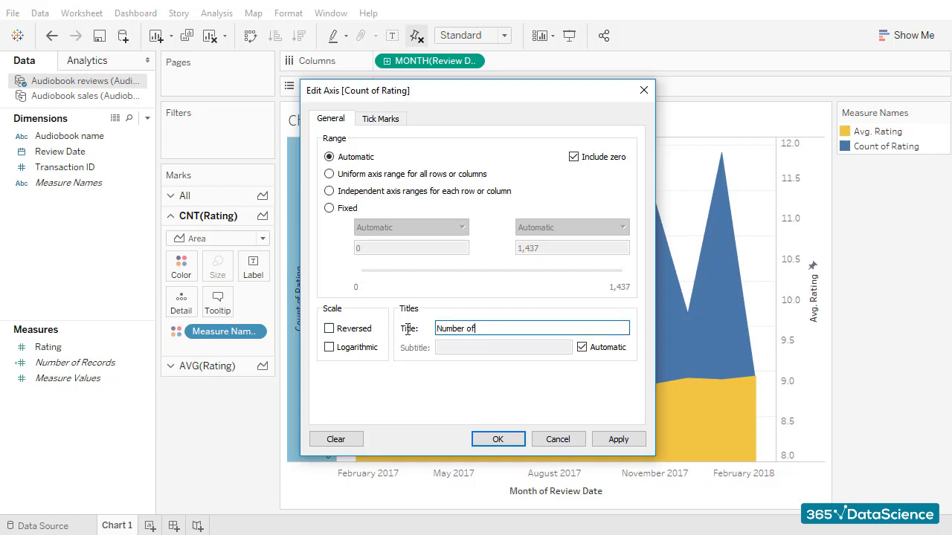
type(" Ratings")
left_click(497, 438)
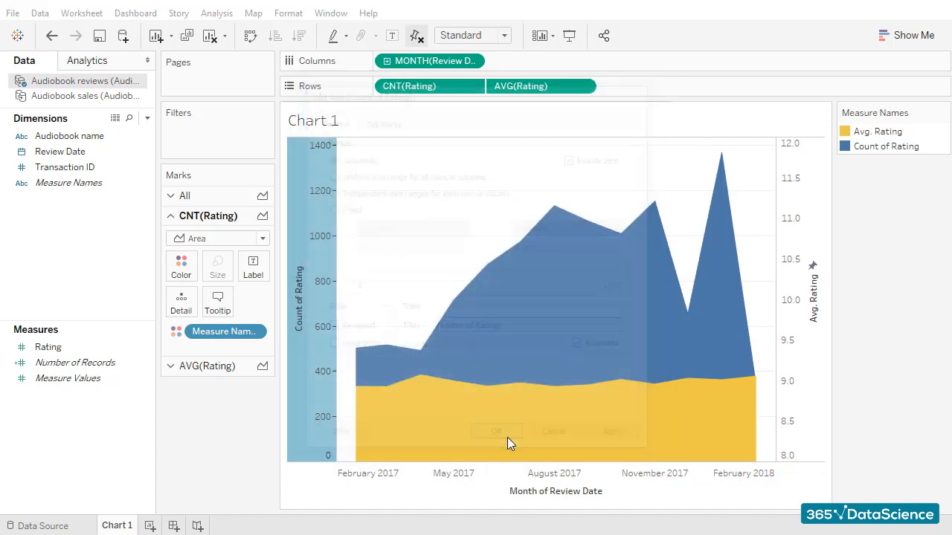
- Shorten the date axis title from 'Month of Review Date' to 'Month'
double_click(540, 497)
left_click_drag(534, 321, 467, 320)
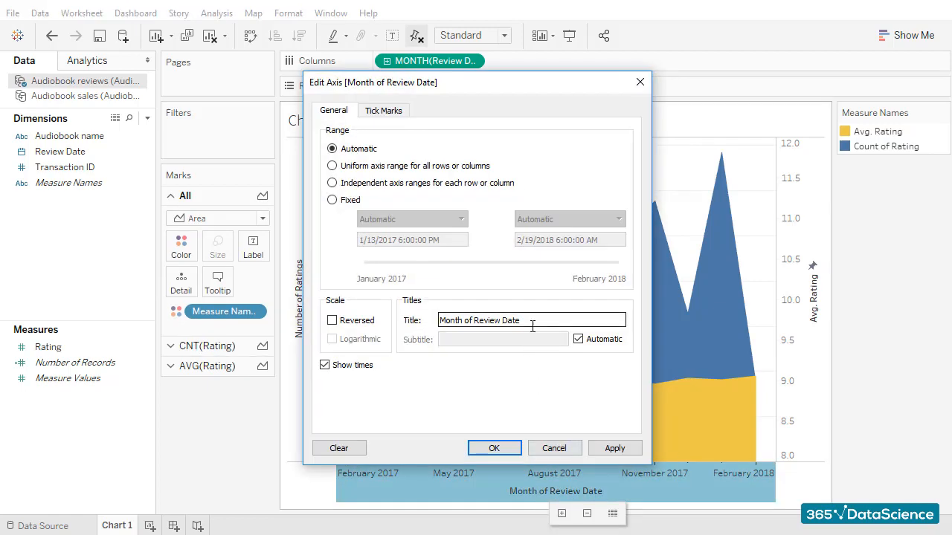
key("BackSpace")
left_click(508, 445)
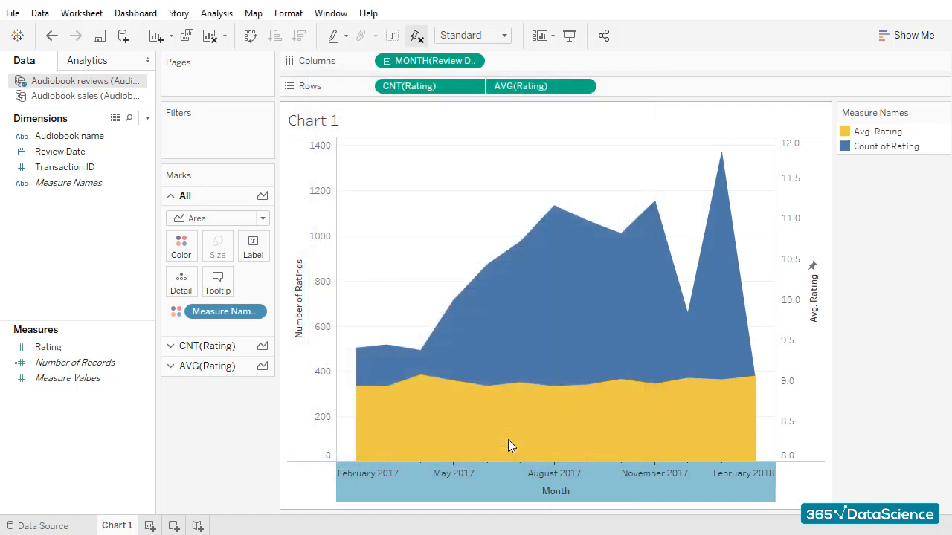